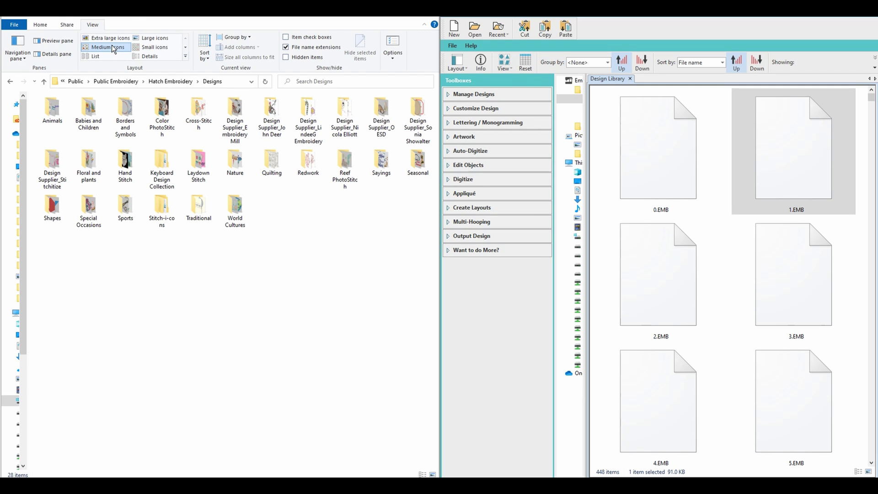
Review the advanced folder view options, then close them without changes
click(94, 27)
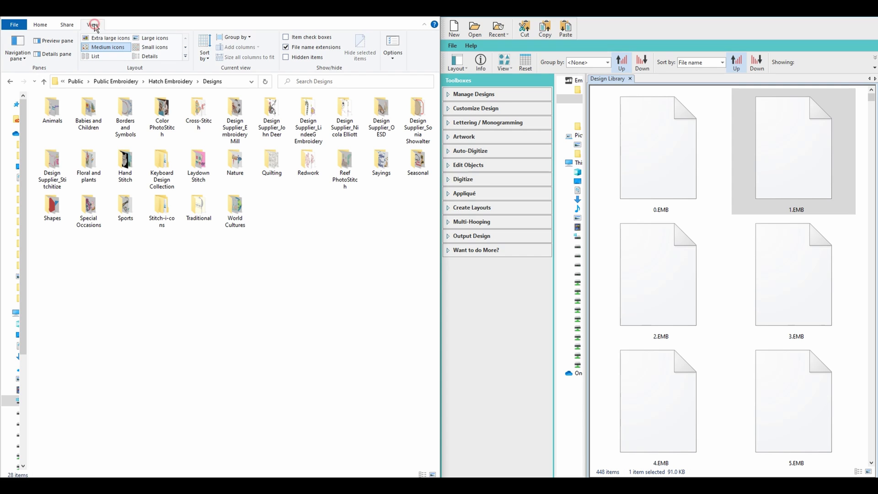
click(393, 48)
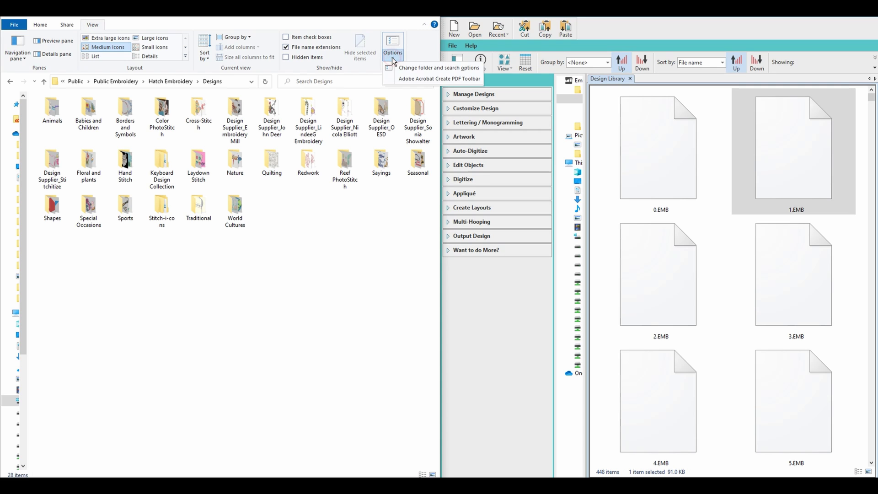
click(414, 70)
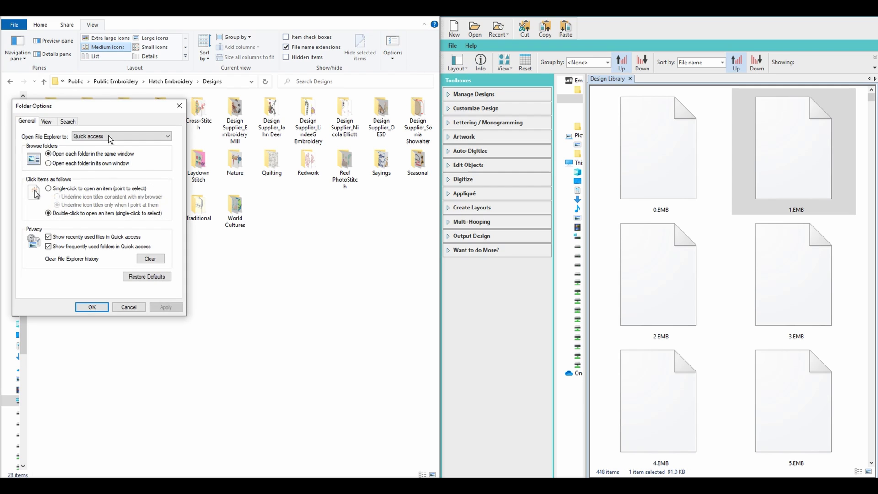
click(46, 122)
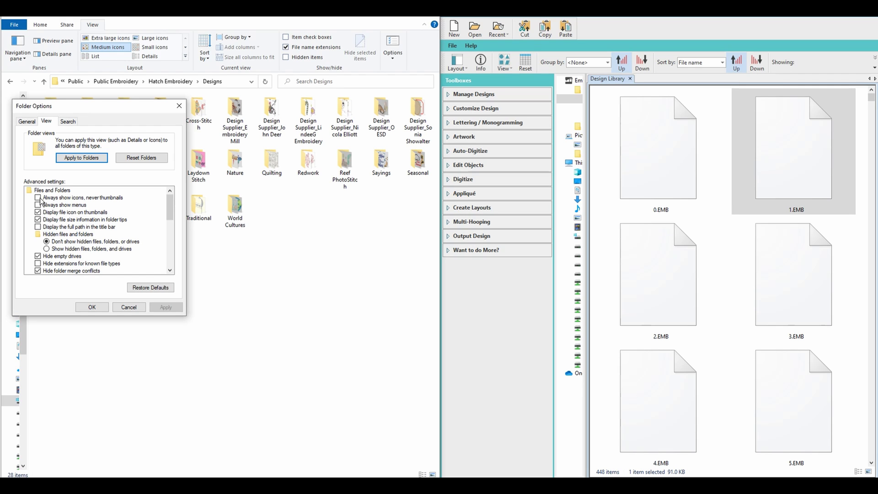
click(125, 308)
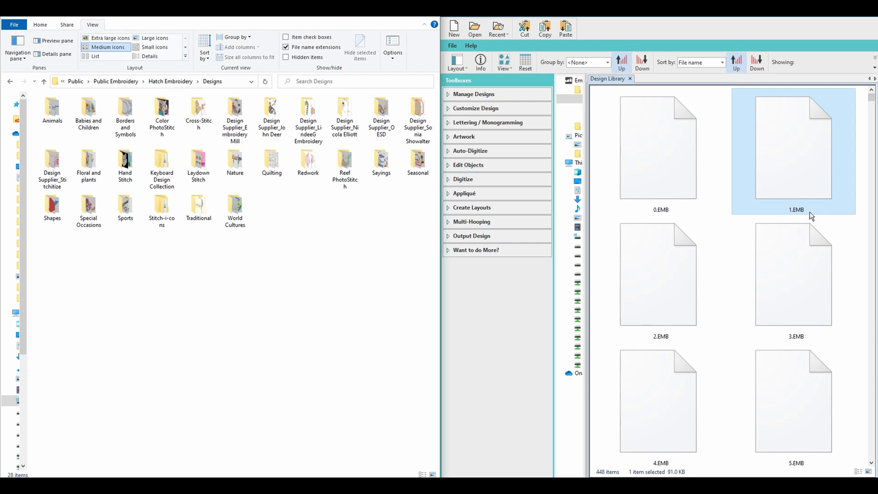
scroll(786, 163, down, 1)
scroll(787, 163, down, 3)
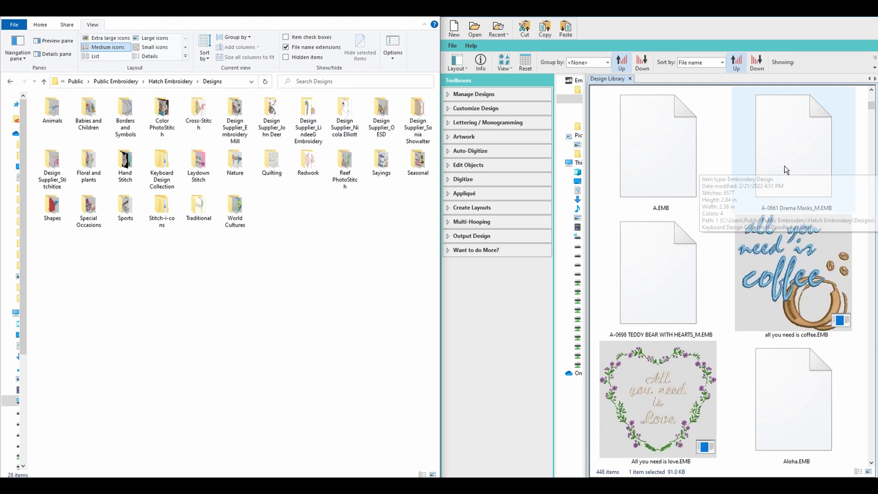
scroll(784, 165, down, 3)
scroll(784, 166, down, 3)
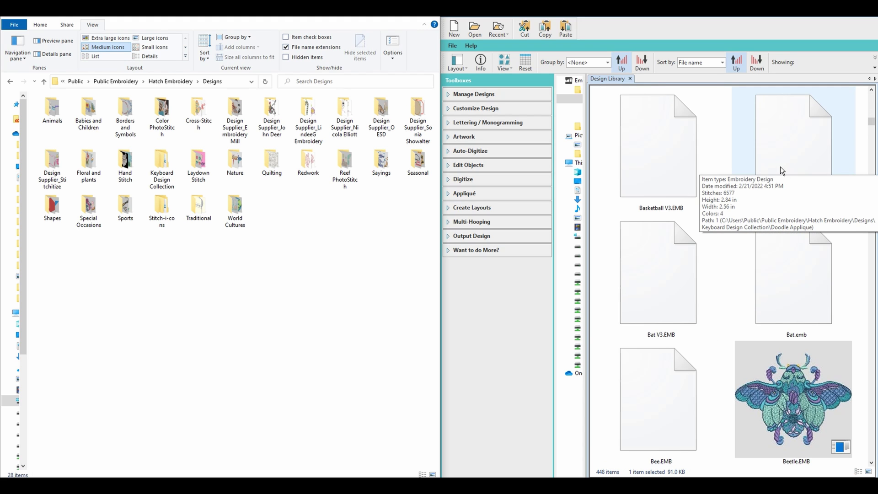
scroll(778, 166, up, 3)
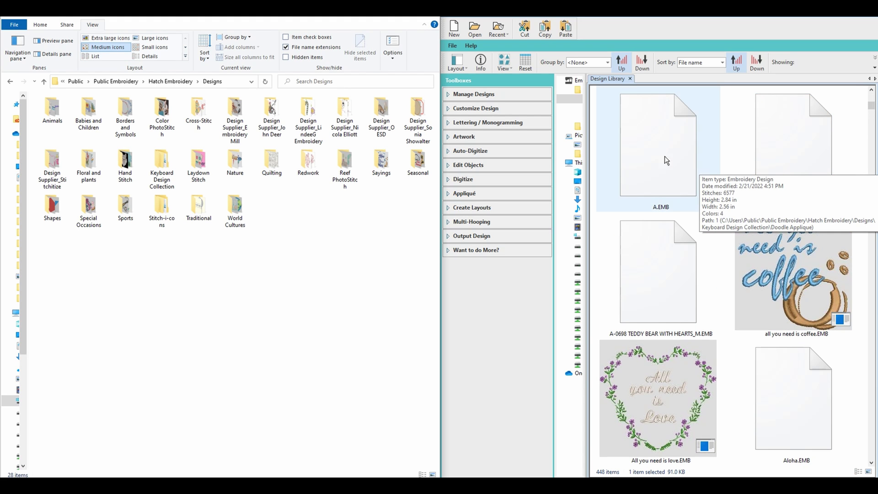
scroll(709, 164, down, 3)
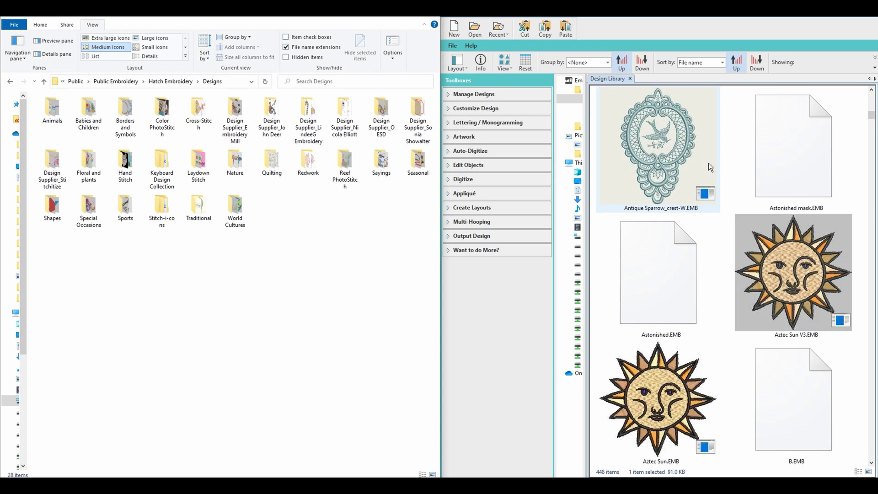
scroll(709, 164, down, 3)
scroll(709, 165, down, 3)
scroll(708, 165, down, 3)
scroll(706, 164, up, 3)
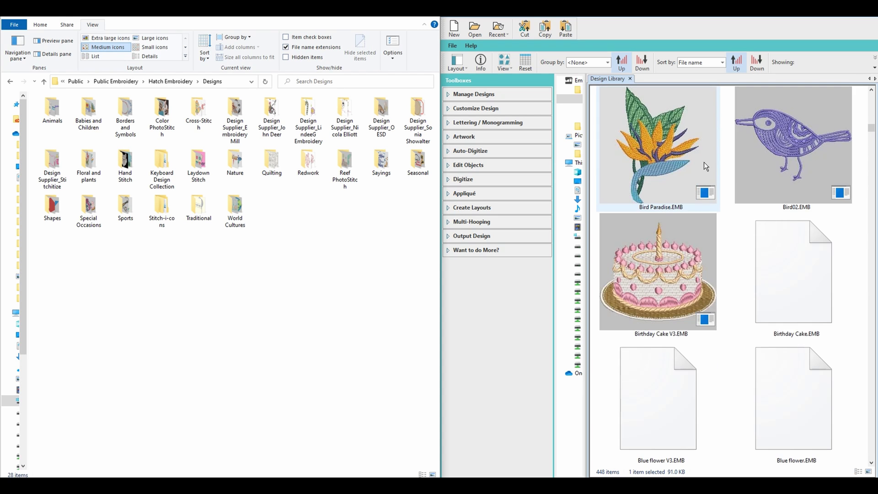
scroll(704, 162, up, 5)
scroll(702, 198, up, 5)
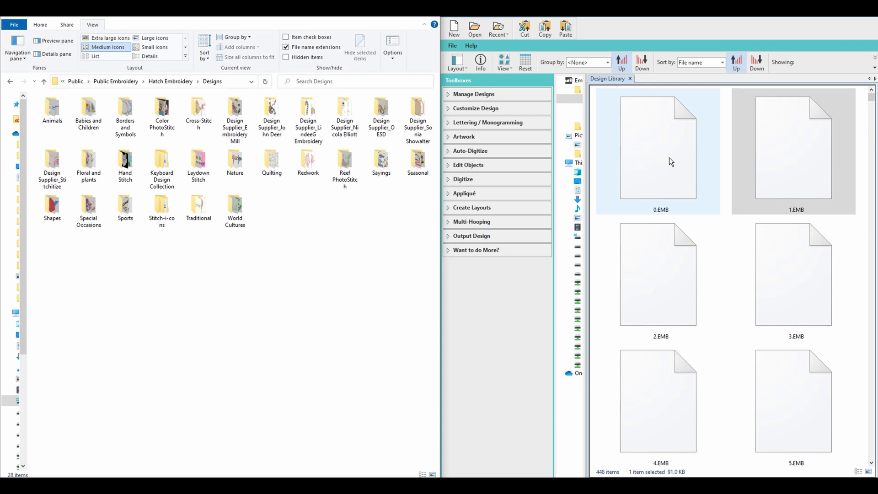
Jump to 1.EMB's folder location and widen the library's folder tree
right_click(651, 145)
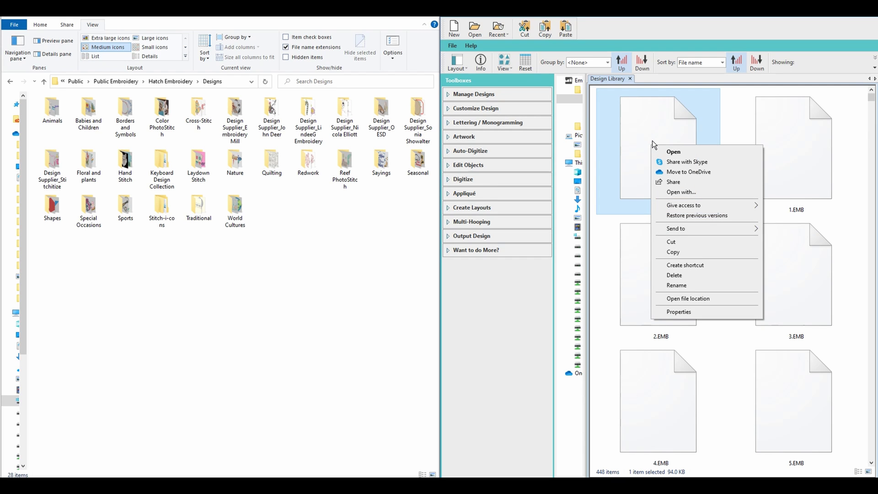
right_click(773, 129)
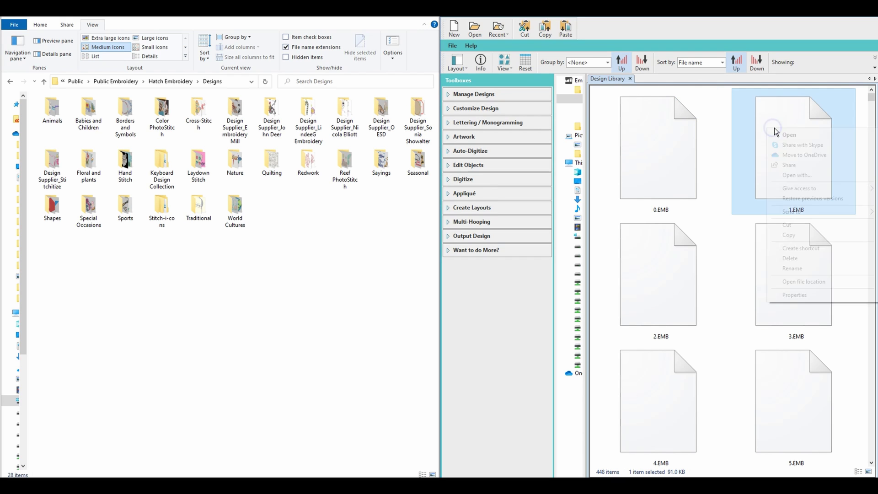
click(787, 283)
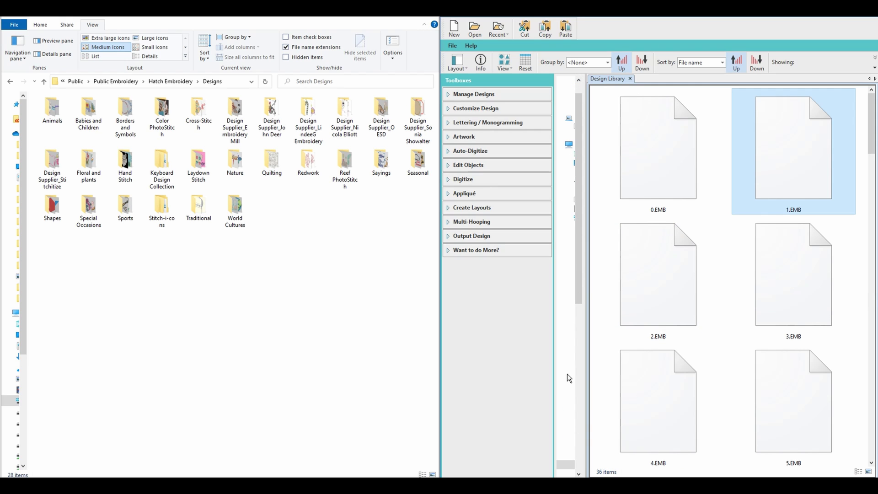
mouse_move(568, 275)
click(565, 464)
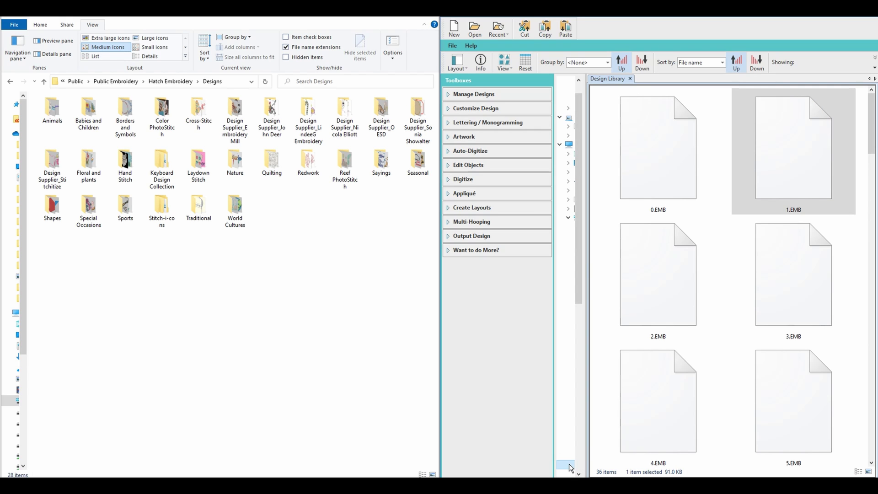
scroll(599, 292, down, 10)
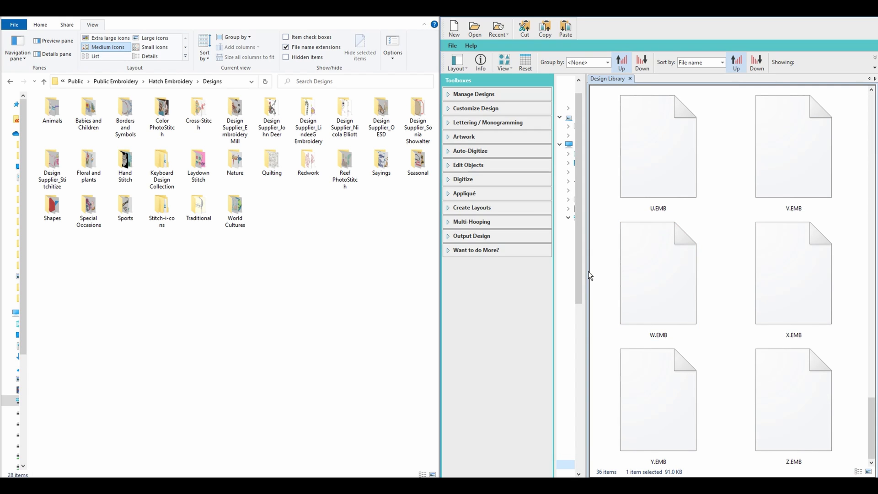
drag(593, 262, 715, 255)
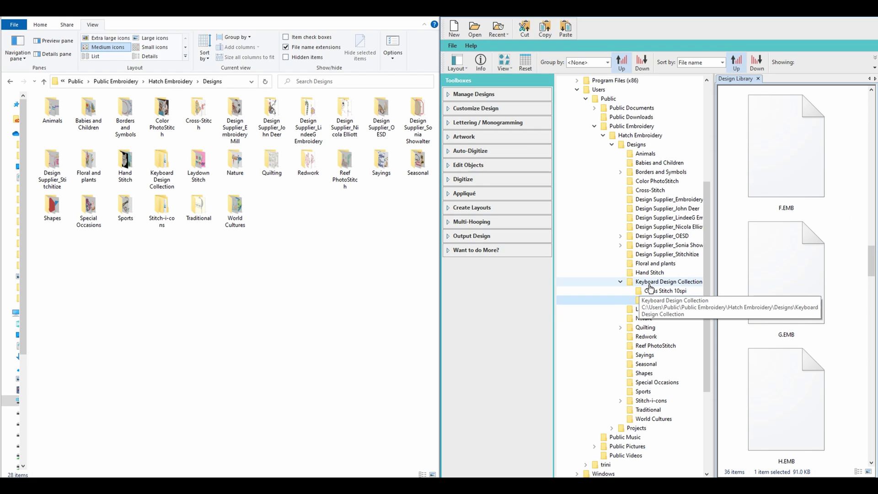
Open Keyboard Design Collection, then its Doodle Applique folder, in File Explorer
double_click(159, 165)
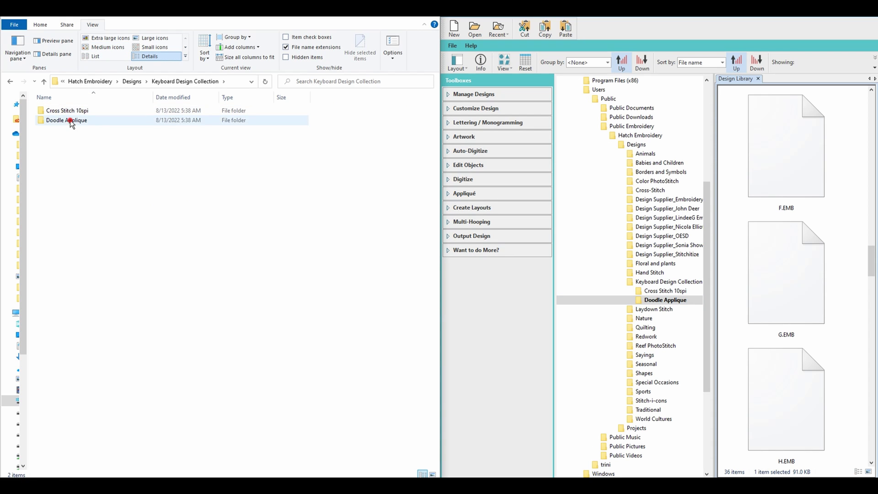
double_click(70, 121)
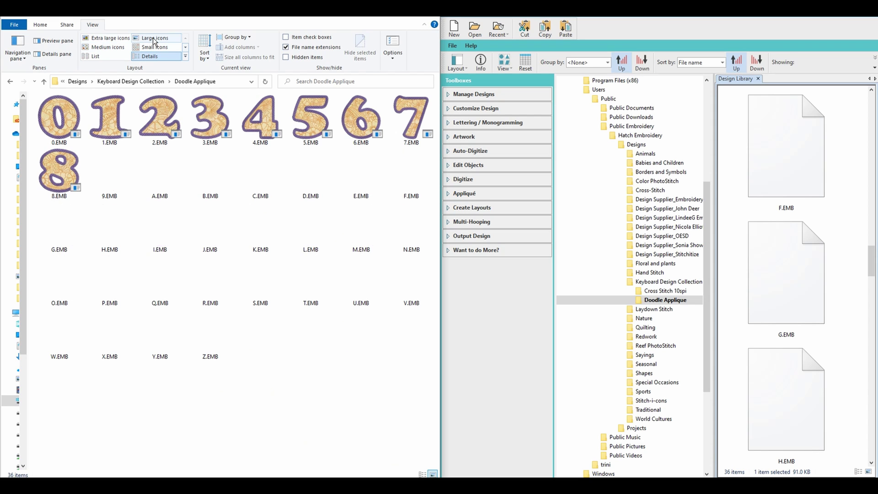
Show the Doodle Applique files as extra large icons and select 1.EMB and F.EMB
click(103, 38)
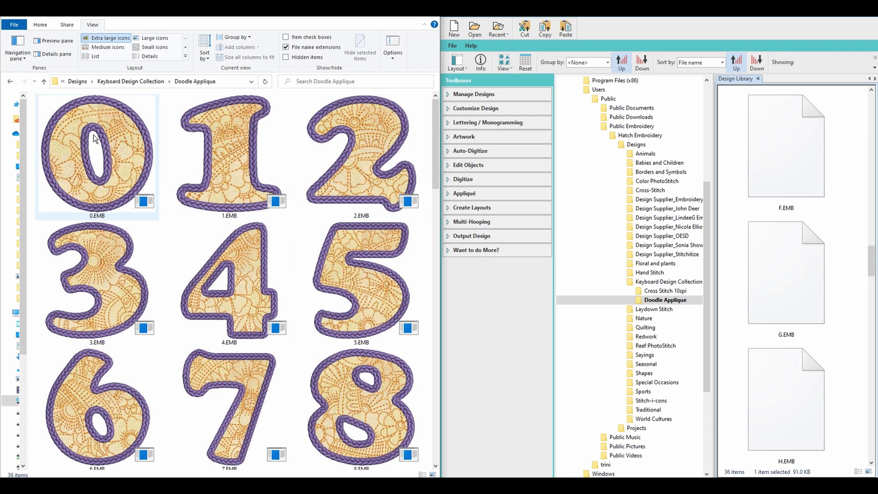
click(252, 258)
click(241, 139)
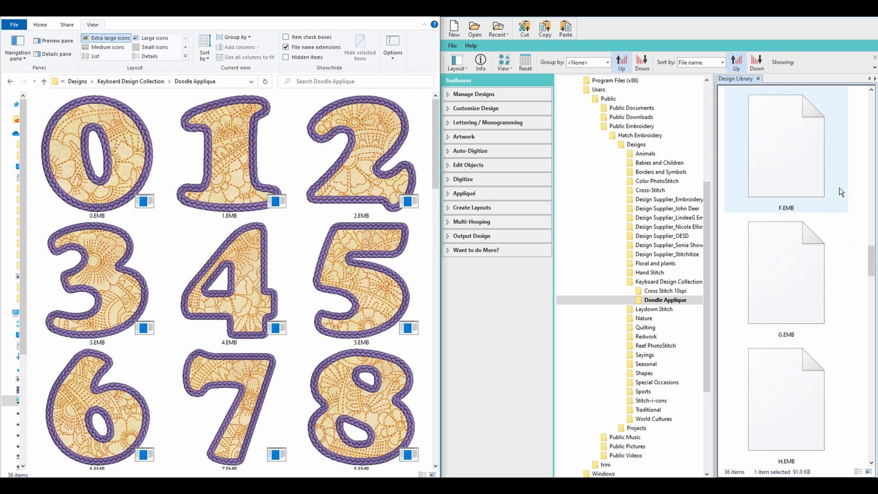
click(842, 206)
Refresh the Design Library from its empty-area right-click menu to regenerate number thumbnails
right_click(843, 203)
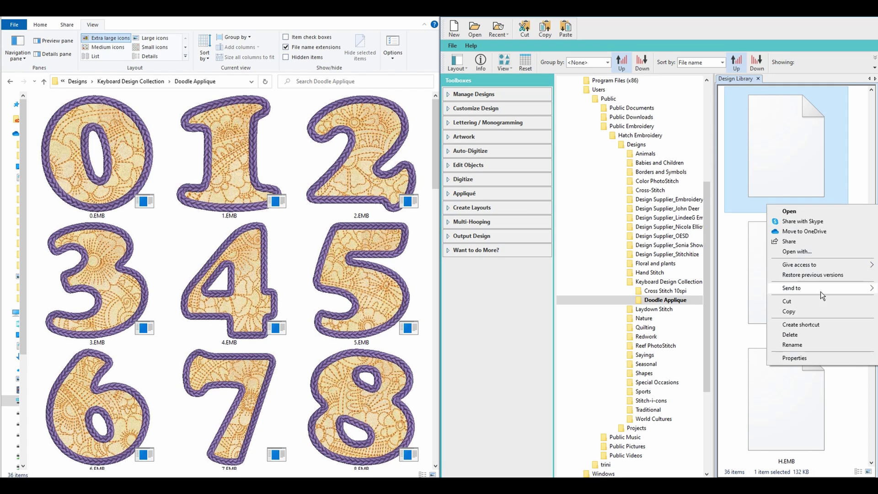
right_click(857, 192)
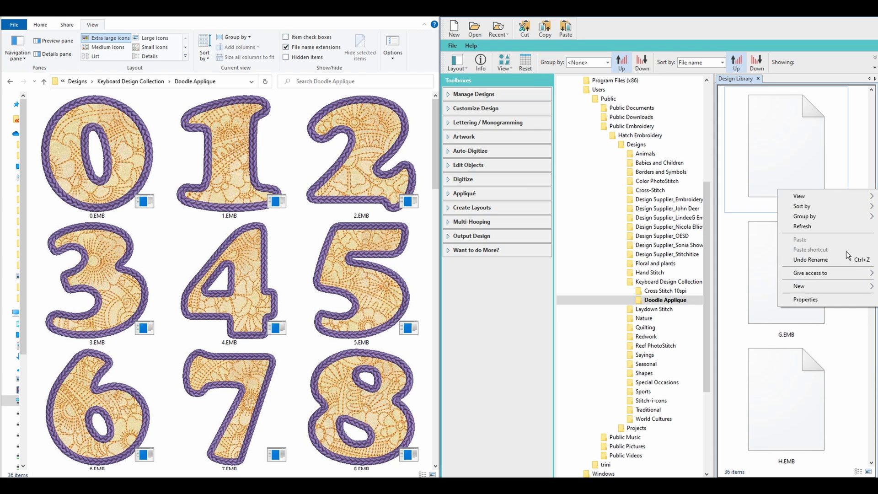
click(799, 227)
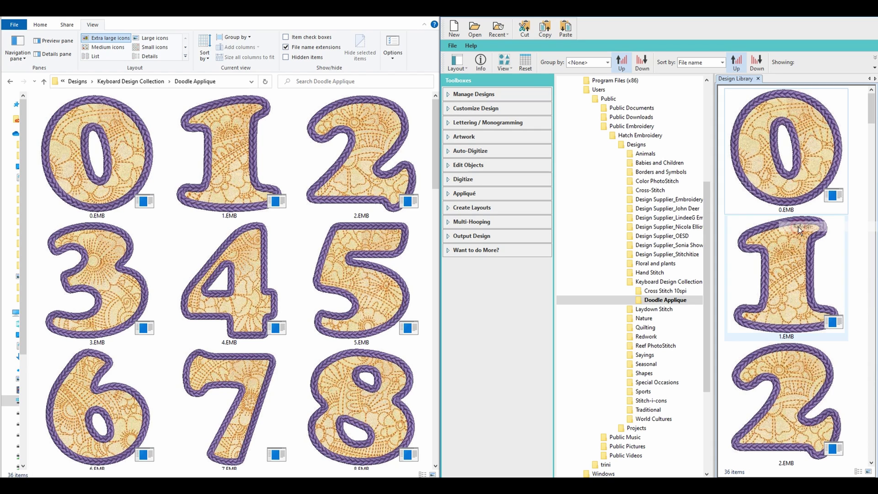